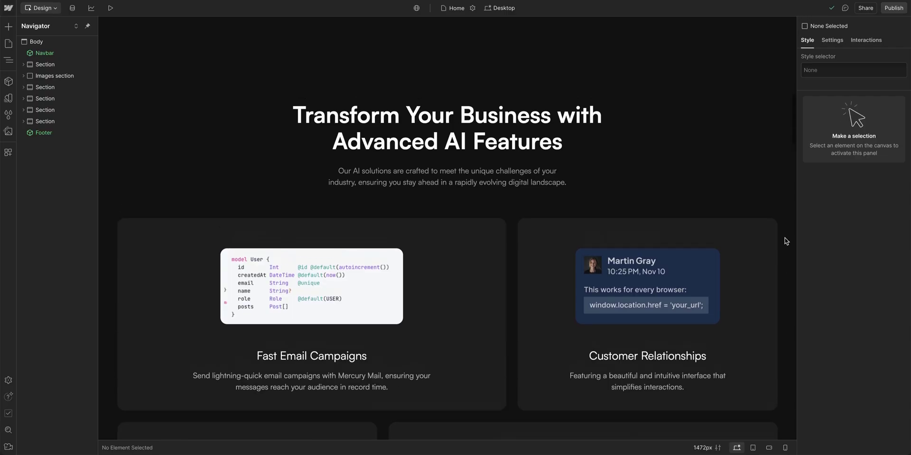
- Scroll the Entropy canvas to the top and review its publish destinations
scroll(786, 241, up, 10)
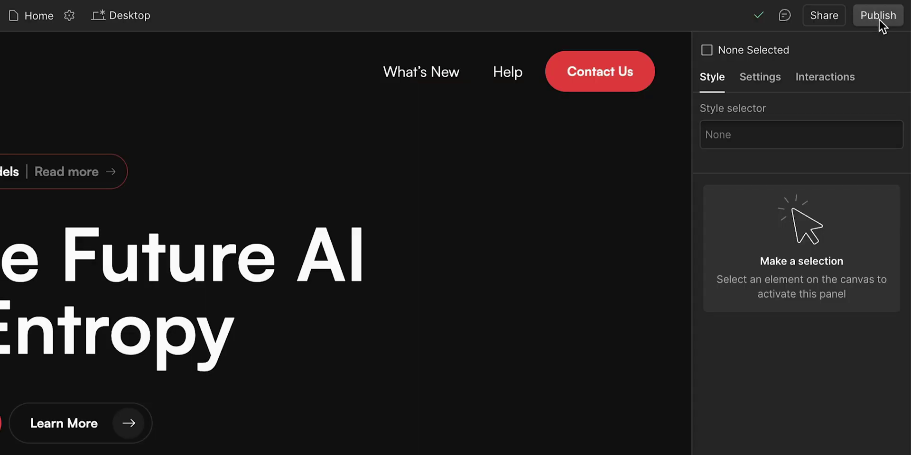
click(894, 9)
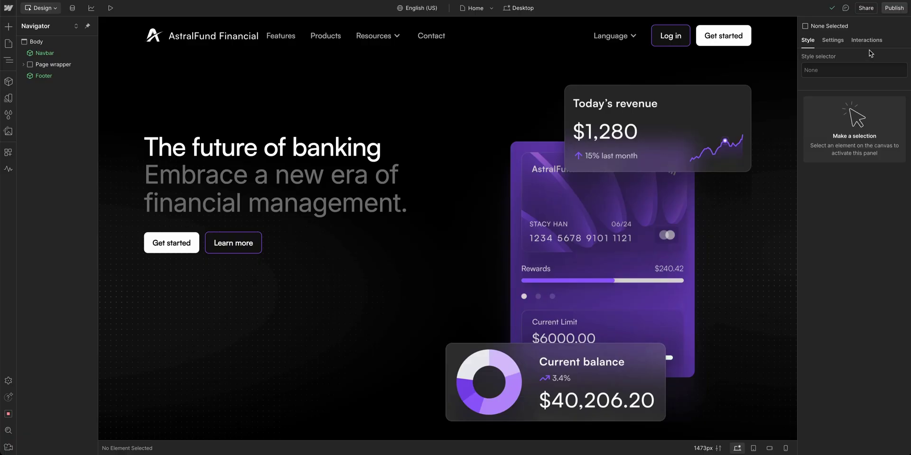
- Check the publish-to-all-domains option, then preview the page at the Tablet breakpoint
click(893, 8)
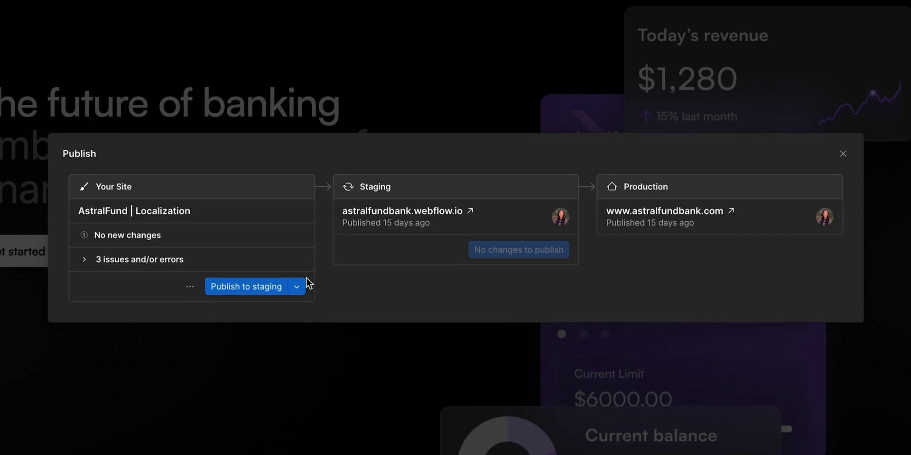
click(297, 287)
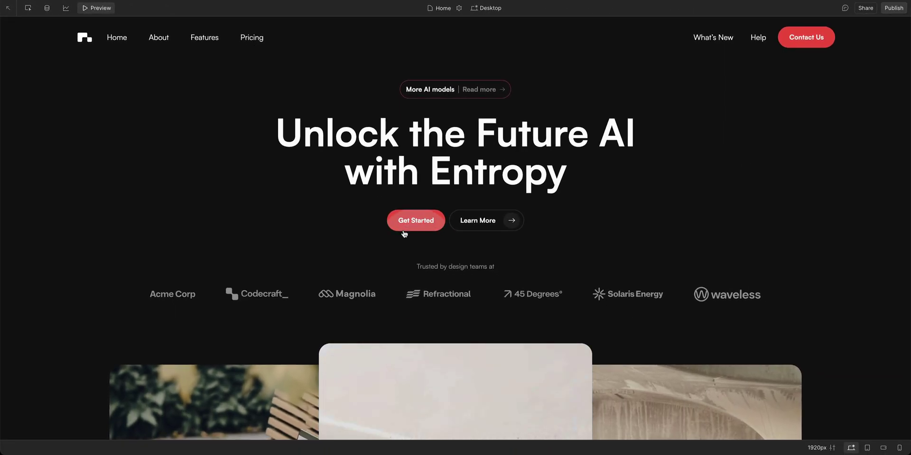
click(489, 9)
click(500, 35)
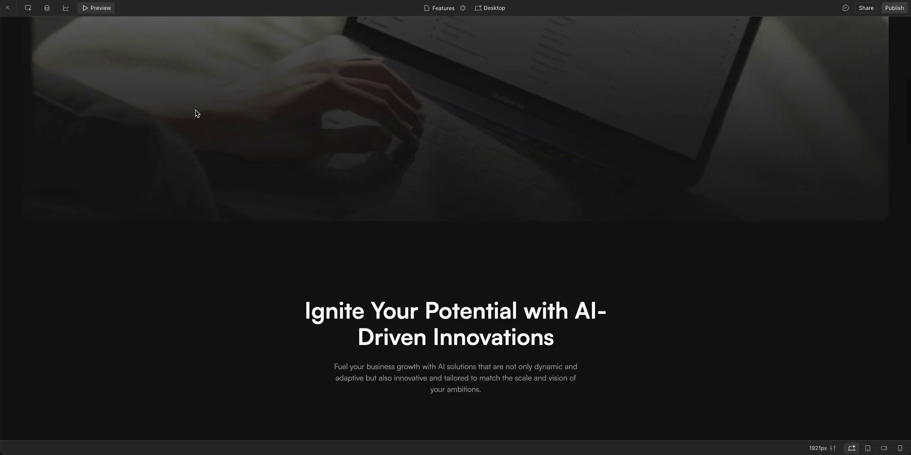
scroll(197, 113, down, 10)
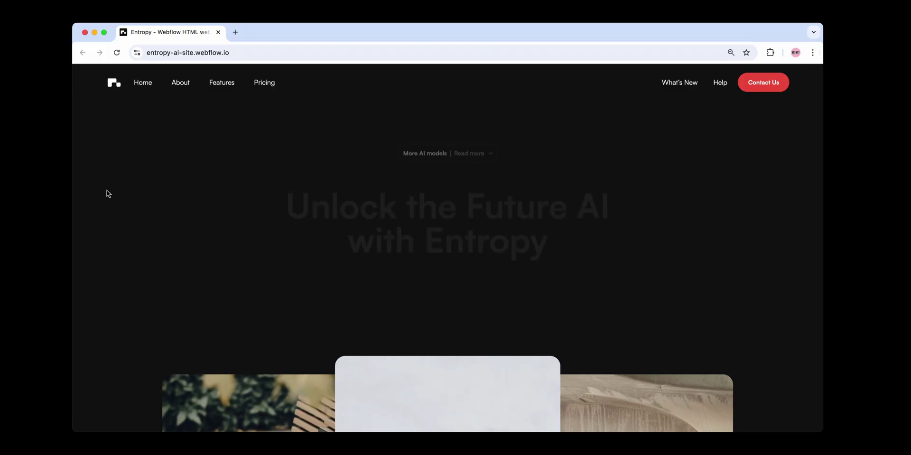
- Scroll down through the live staging site at entropy-ai-site.webflow.io
scroll(108, 193, down, 15)
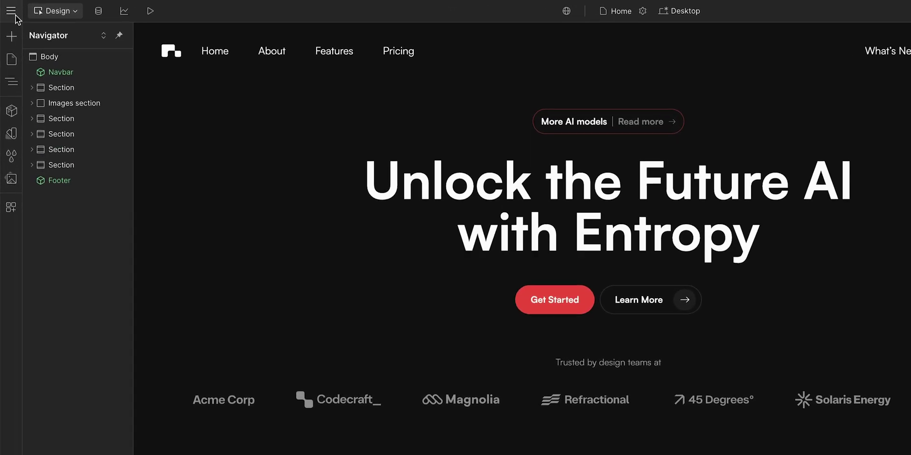
click(15, 16)
click(81, 53)
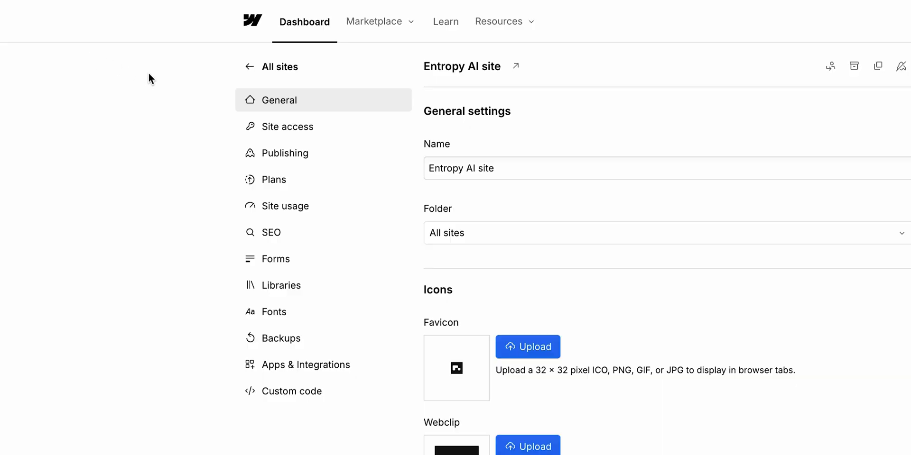
click(336, 152)
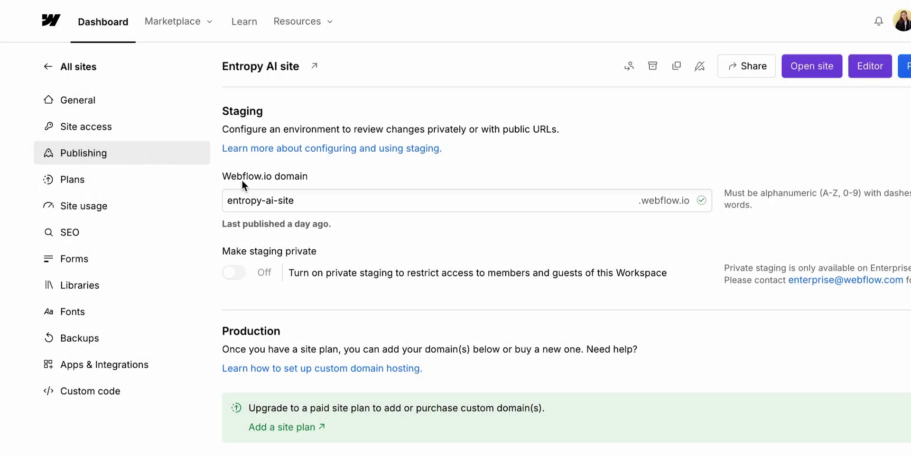
click(296, 201)
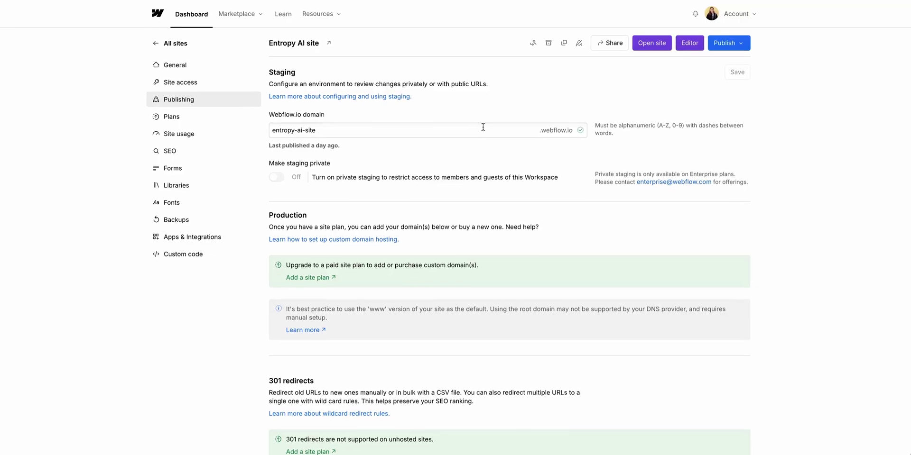
click(723, 45)
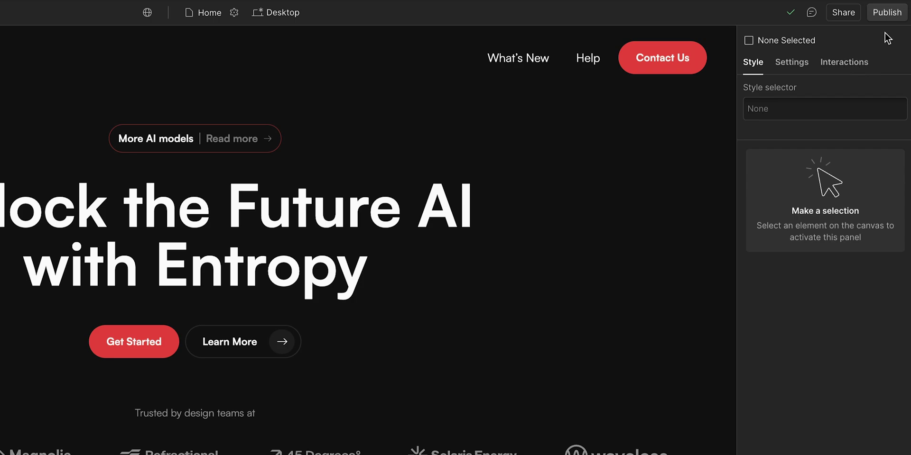
- Publish Entropy to entropy-ai-site.webflow.io and open the newly published staging site
click(898, 19)
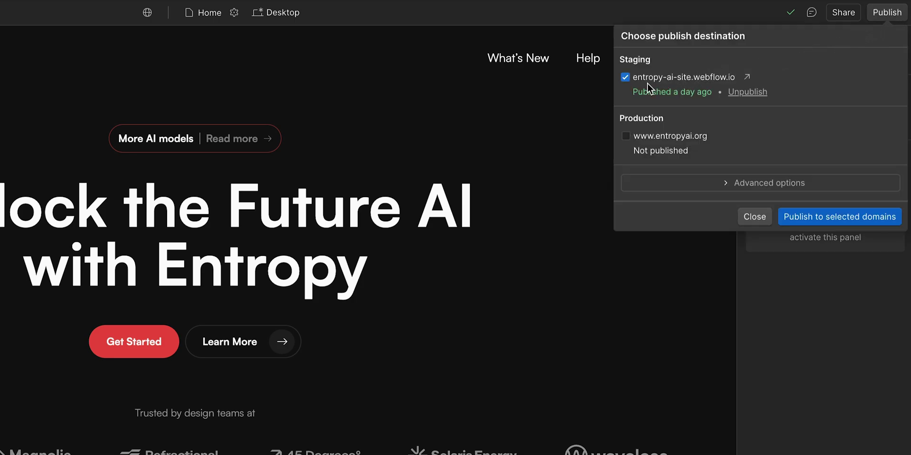
click(867, 219)
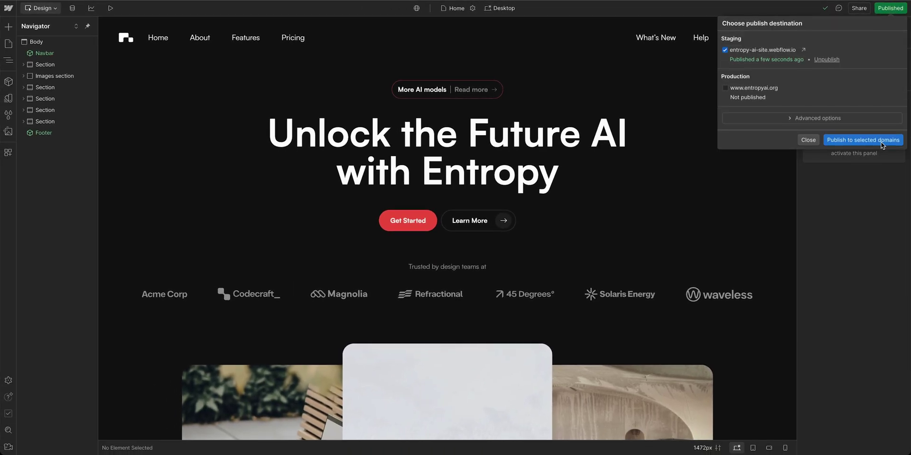
click(759, 56)
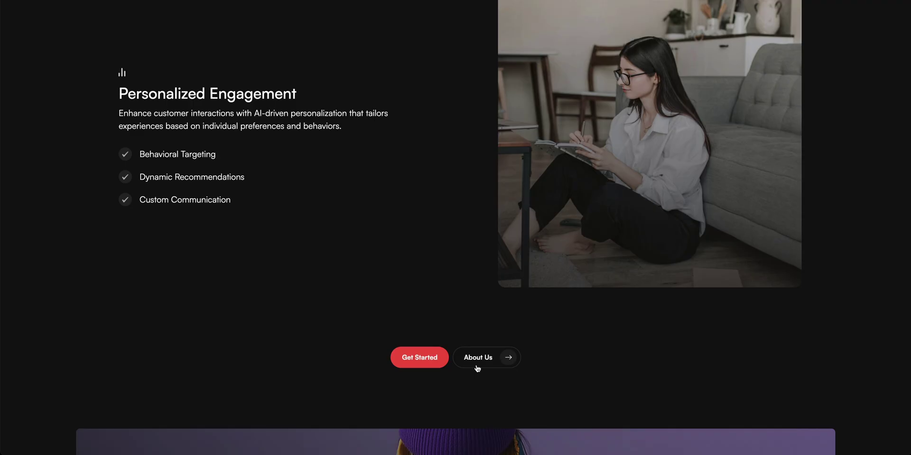
- Go to the staging site's About Us page and submit the test contact-form message
click(476, 358)
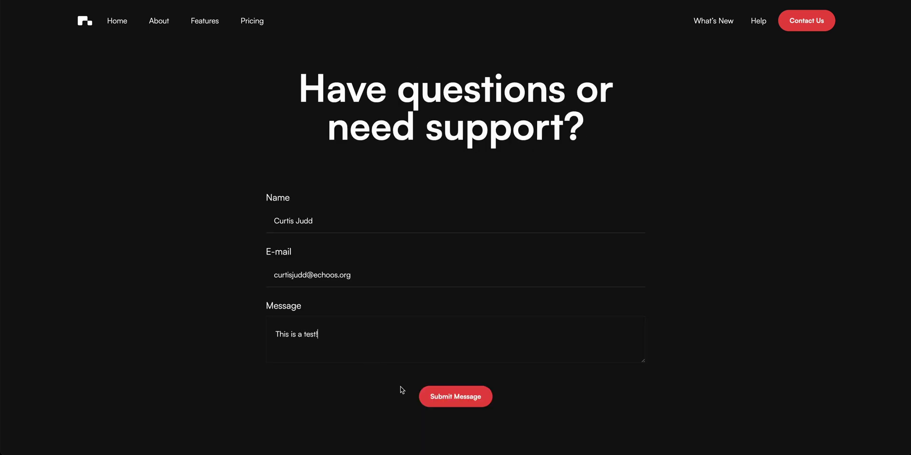
click(435, 404)
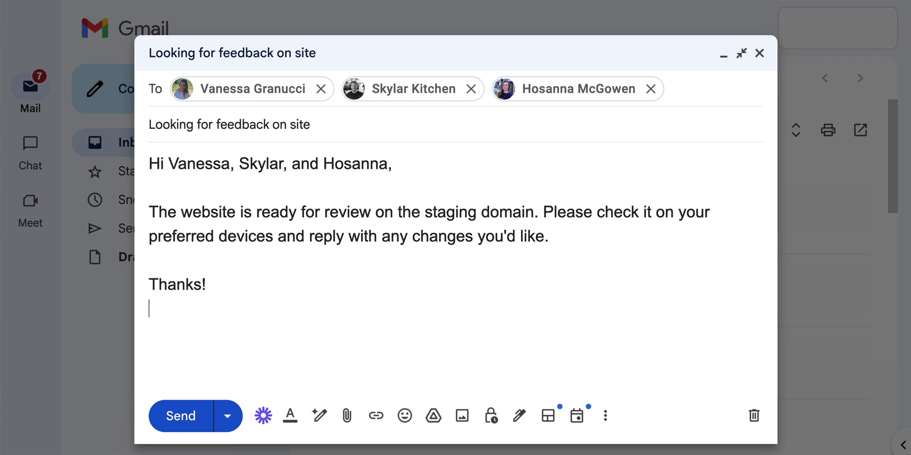
key(Return)
text(https://entropy-ai-site.webflow.io/)
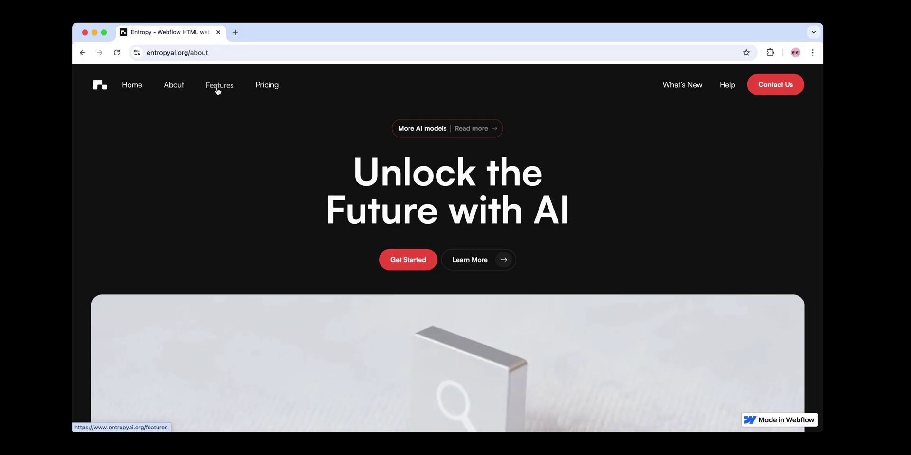
- Open the live site's Features page and view its secure-connection details
click(217, 87)
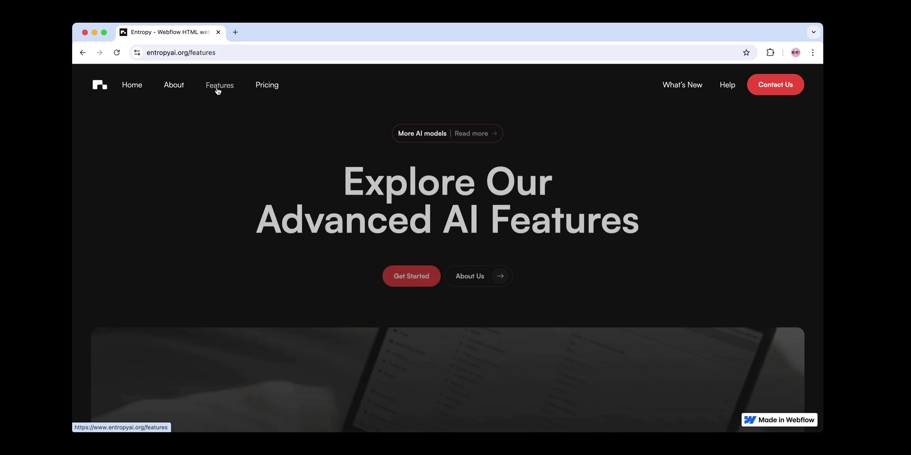
click(137, 52)
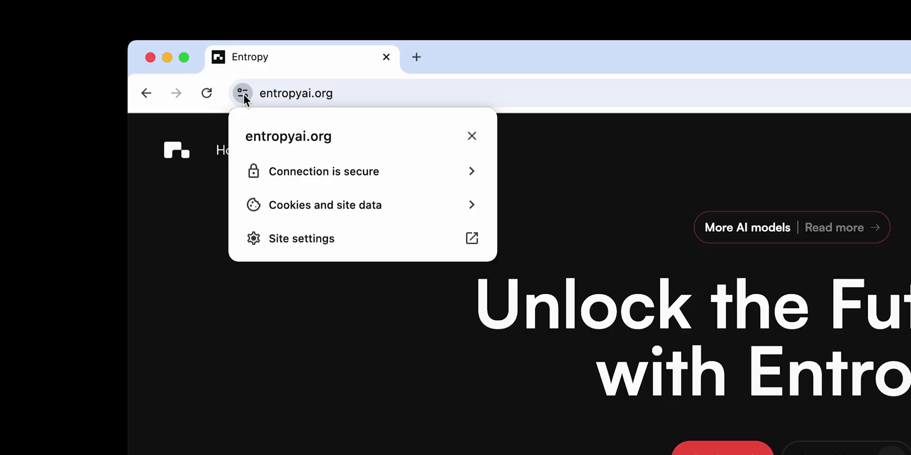
click(315, 172)
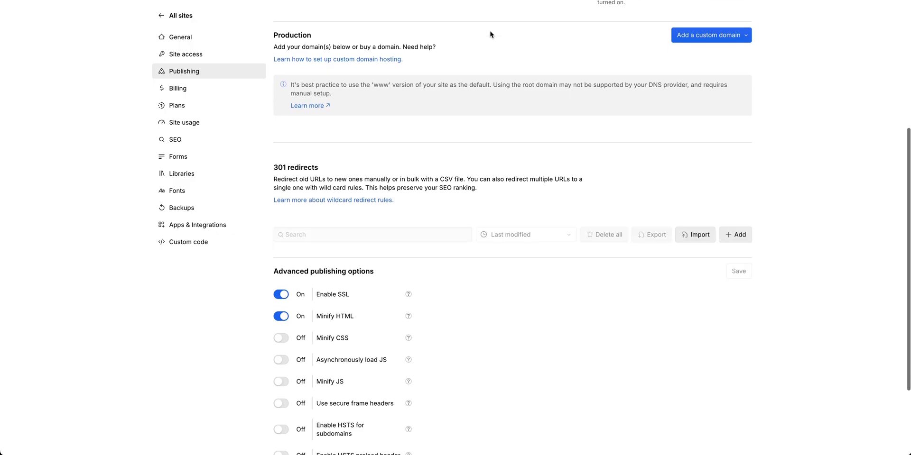
- Review the custom-domain options and the Publish destinations showing entropyai.org unpublished
click(728, 29)
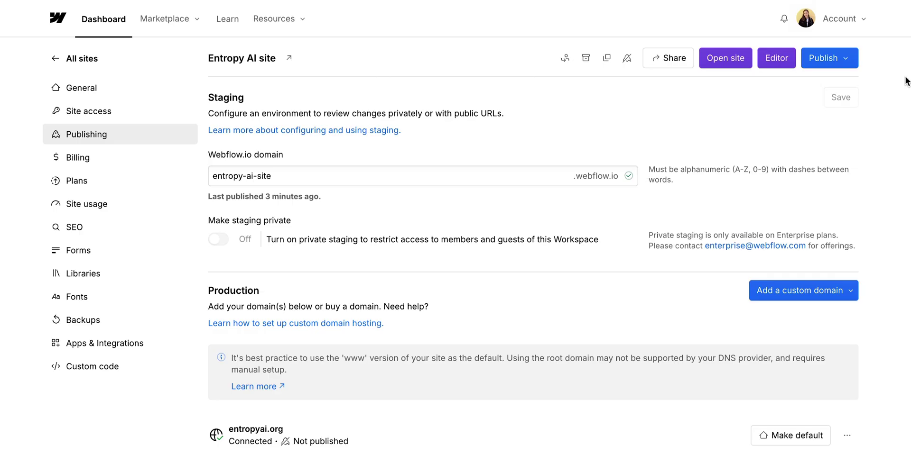
click(836, 71)
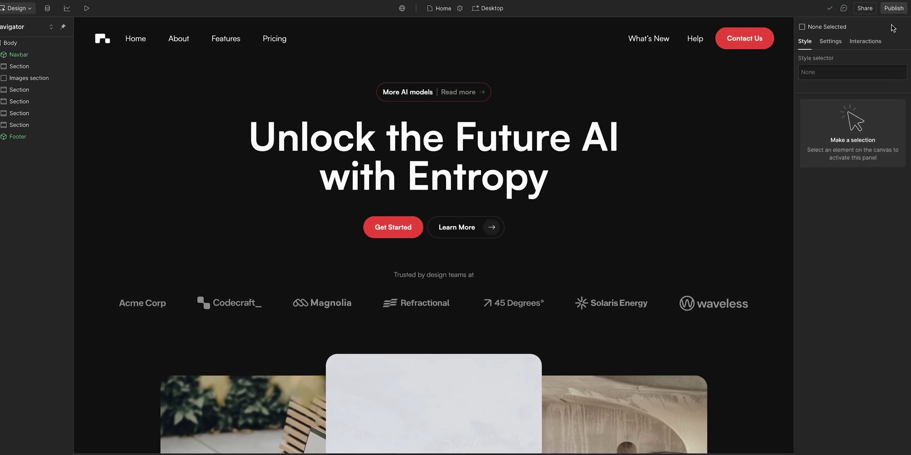
click(887, 9)
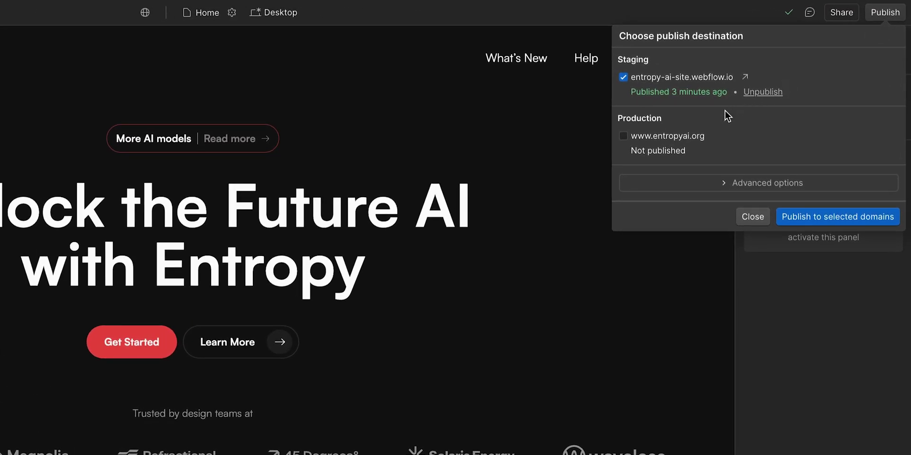
click(671, 136)
click(853, 220)
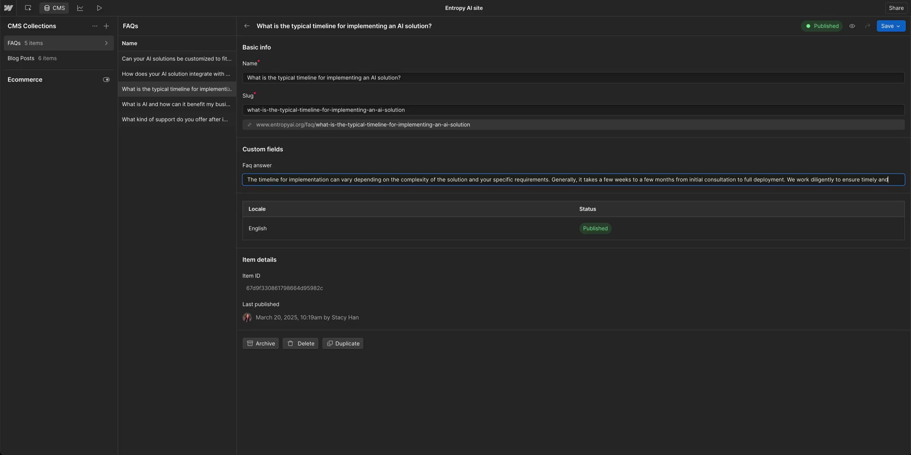
- Complete the FAQ answer ending 'successful implementation' and republish the item
text(ccessful implementation.)
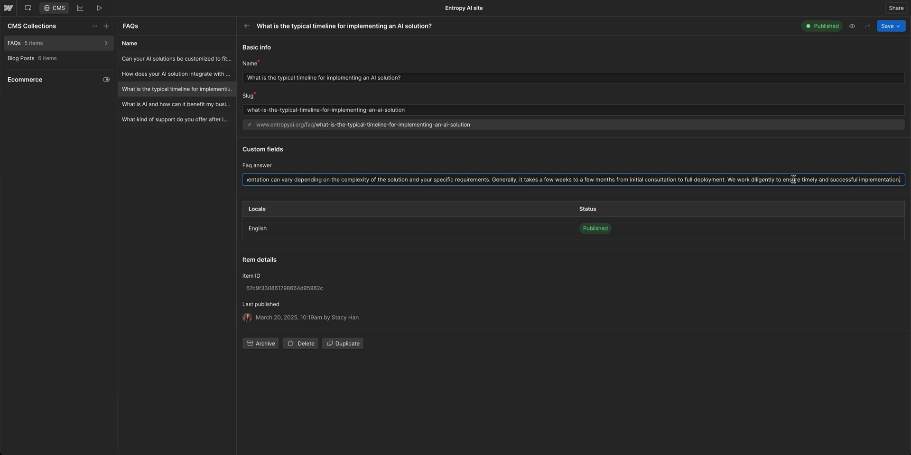
click(892, 30)
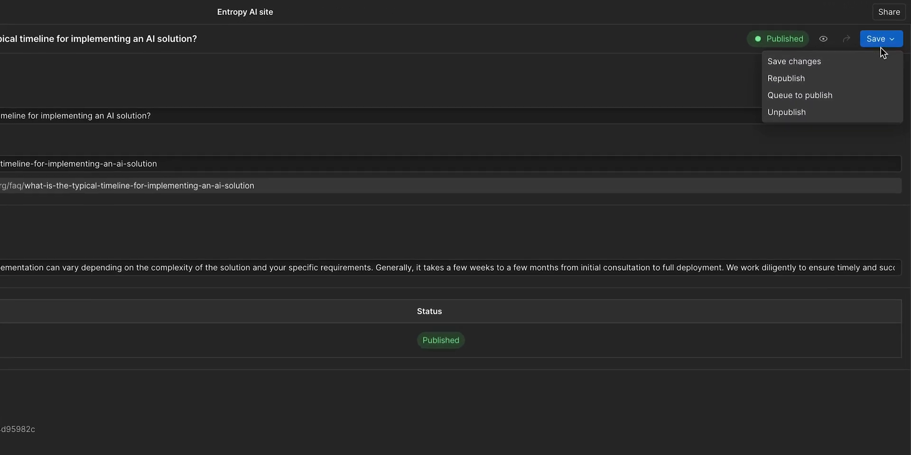
click(825, 68)
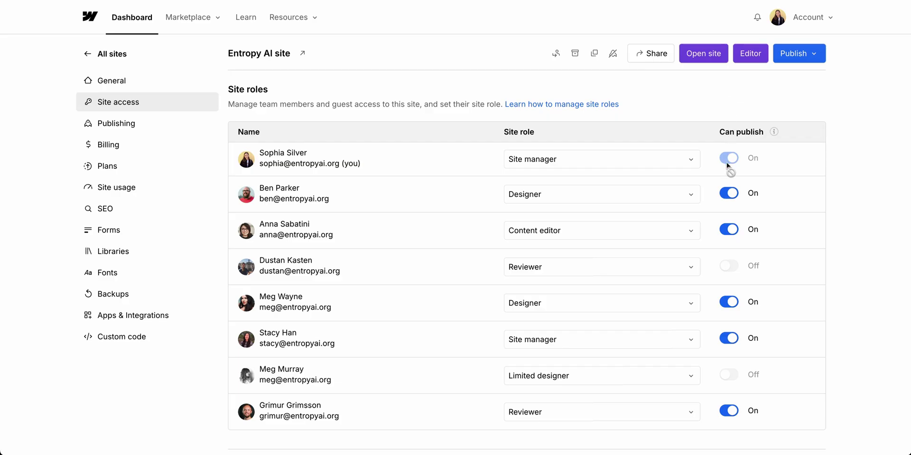
- Switch off the Can publish toggle for the first Designer role in Site access
click(726, 193)
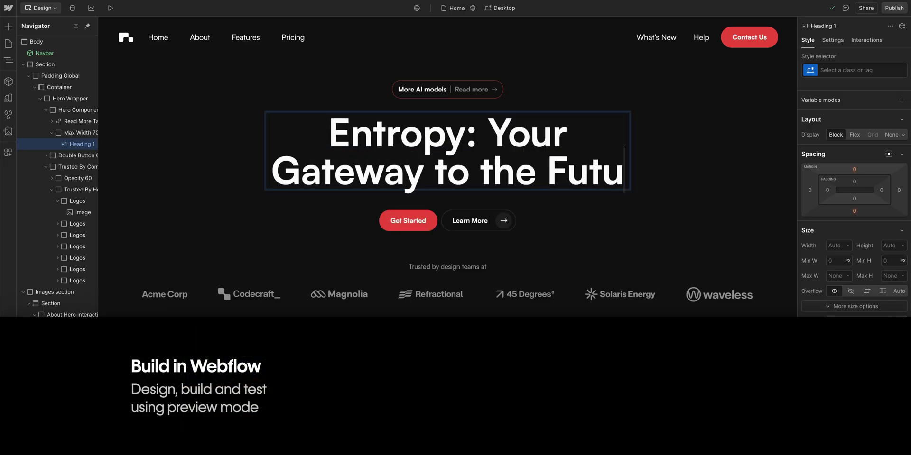
- Preview the edited 'Entropy' heading and check the What's New page on staging
click(110, 7)
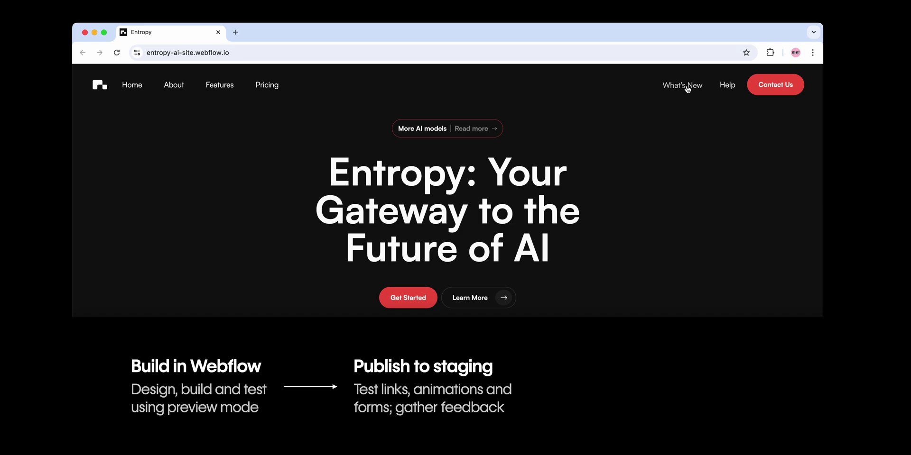
click(686, 89)
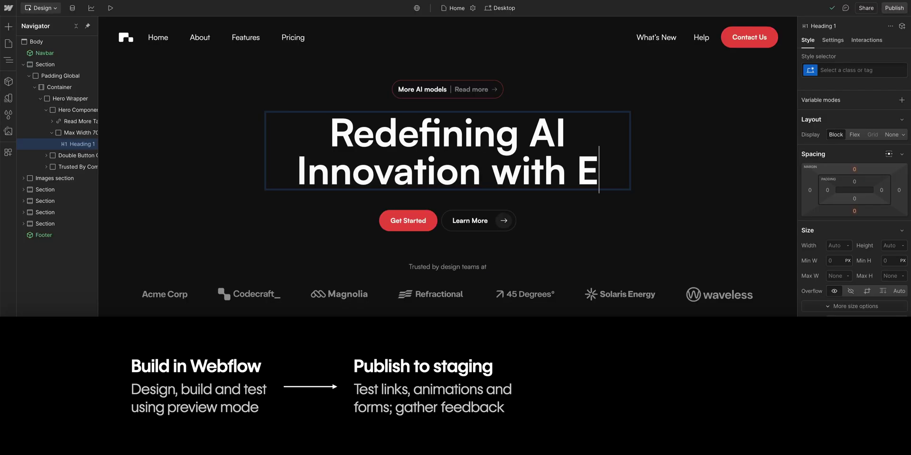
text(ntrop)
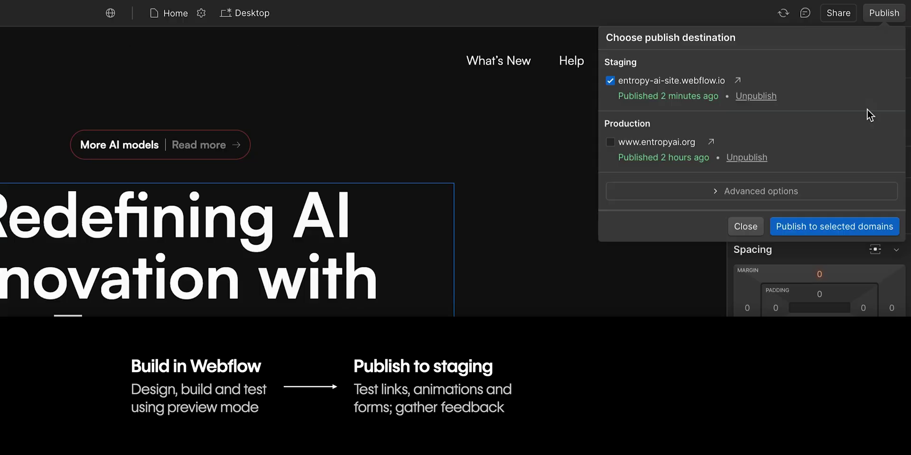
click(837, 232)
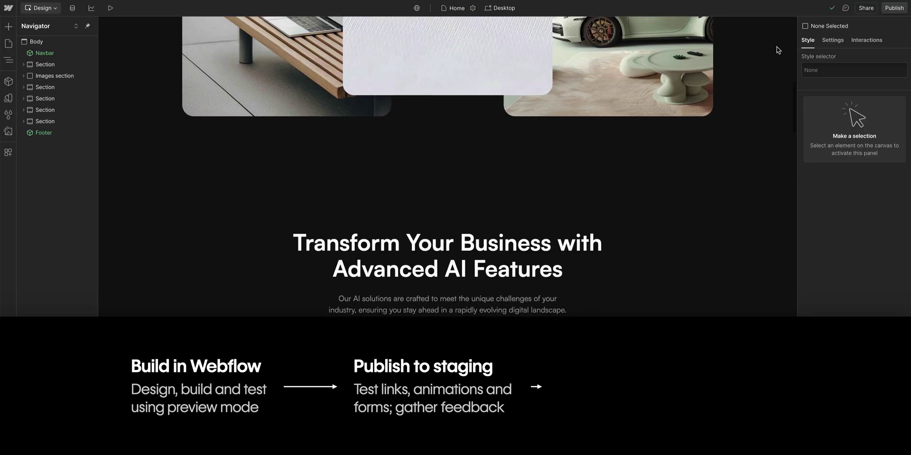
scroll(778, 50, up, 5)
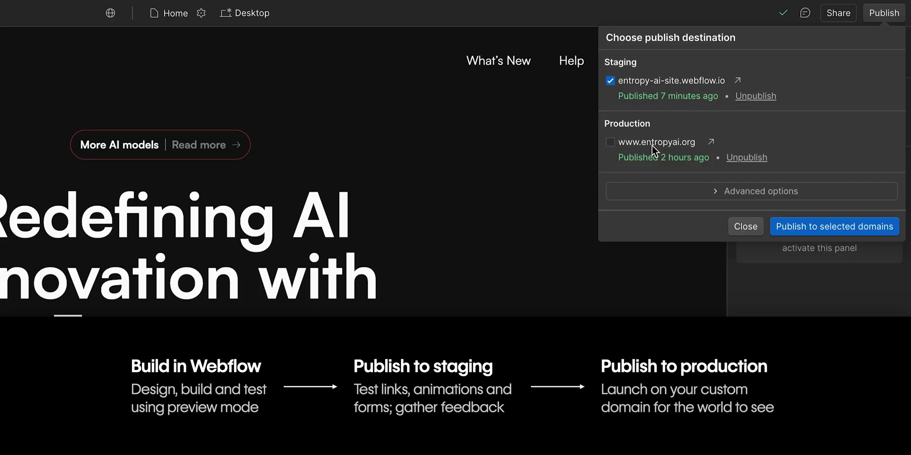
click(846, 233)
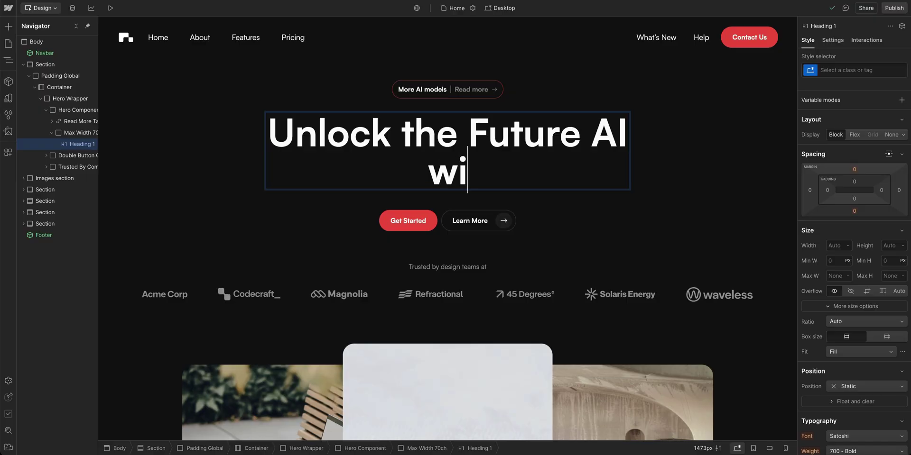
text(ropy)
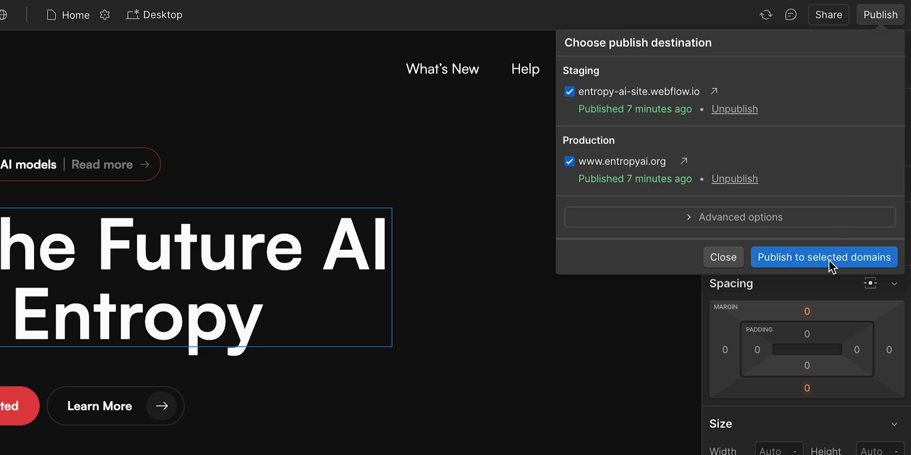